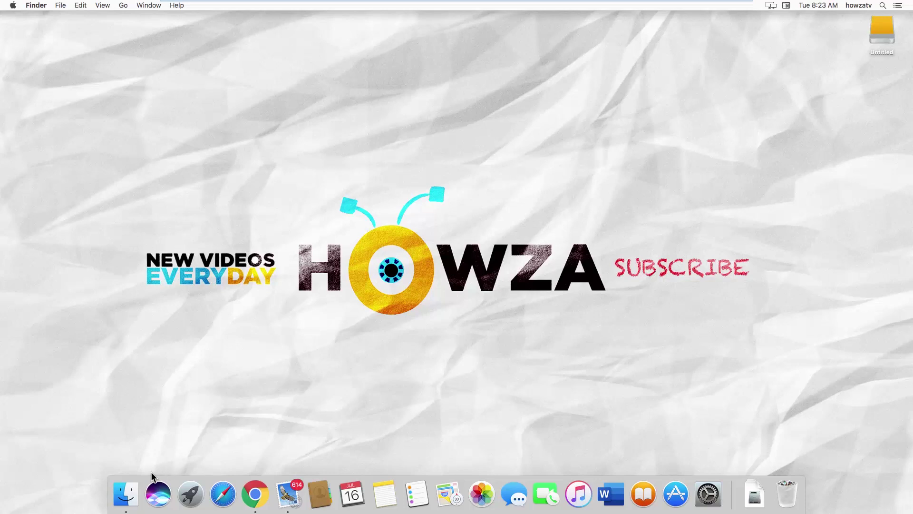
Step: Open a new Finder window from the Dock, showing All My Files
{"action": "left_click", "coordinate": [123, 497]}
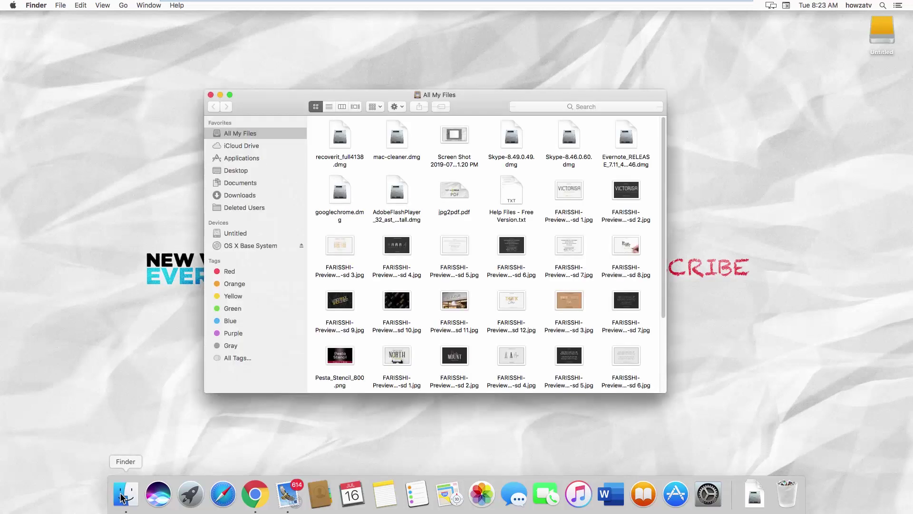
Step: Mount howzatest.dmg from Untitled > Users > Deleted Users
{"action": "left_click", "coordinate": [235, 234]}
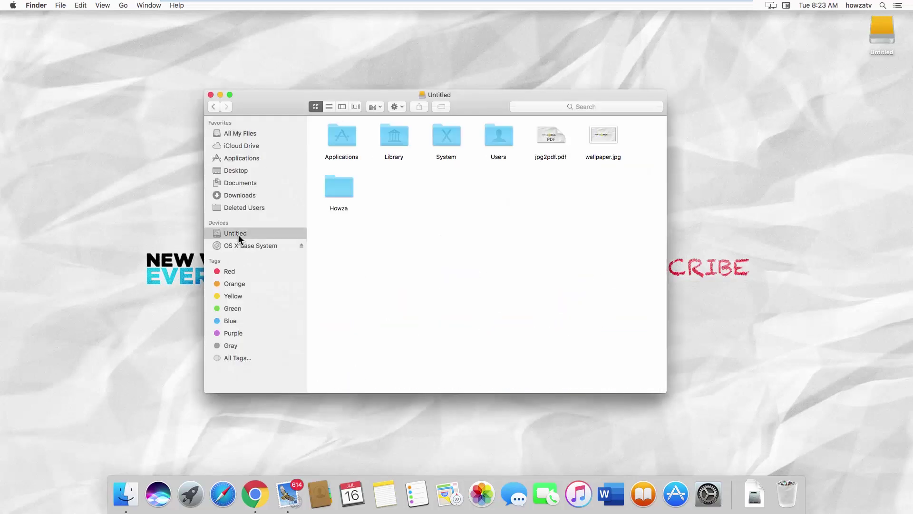
{"action": "double_click", "coordinate": [499, 138]}
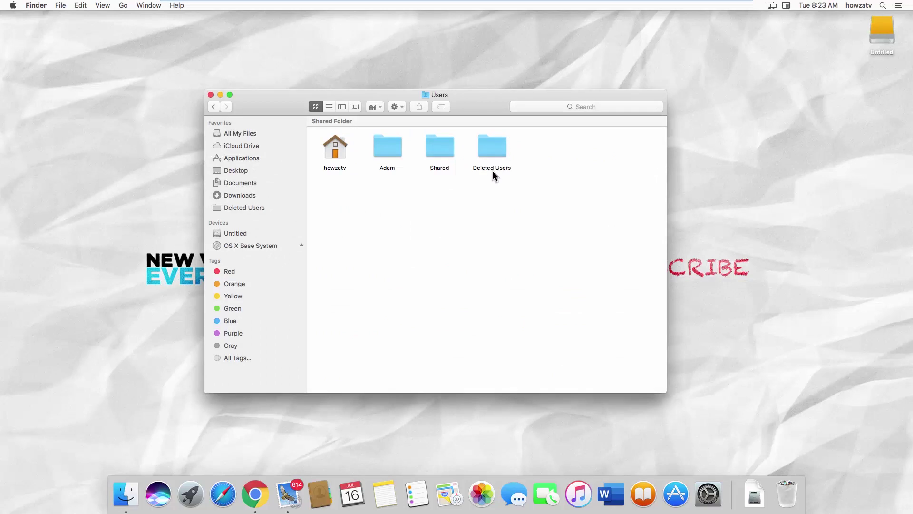
{"action": "double_click", "coordinate": [489, 153]}
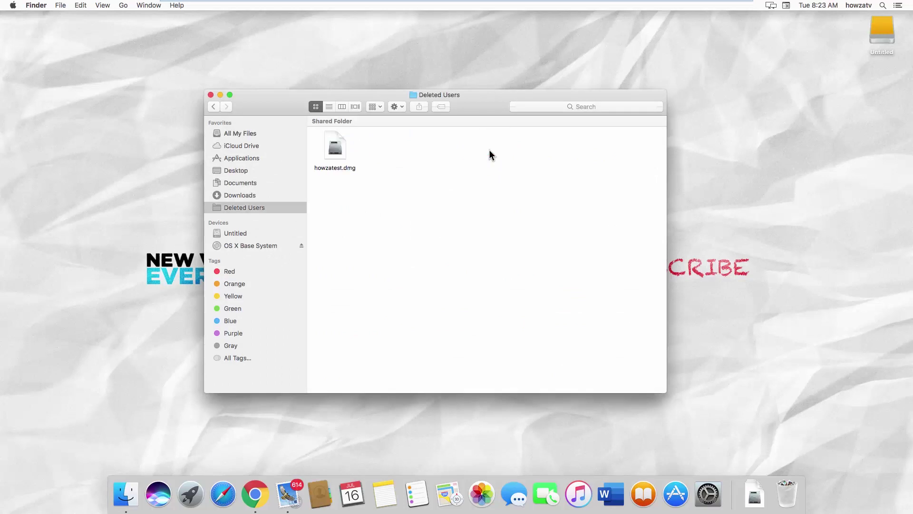
{"action": "double_click", "coordinate": [340, 152]}
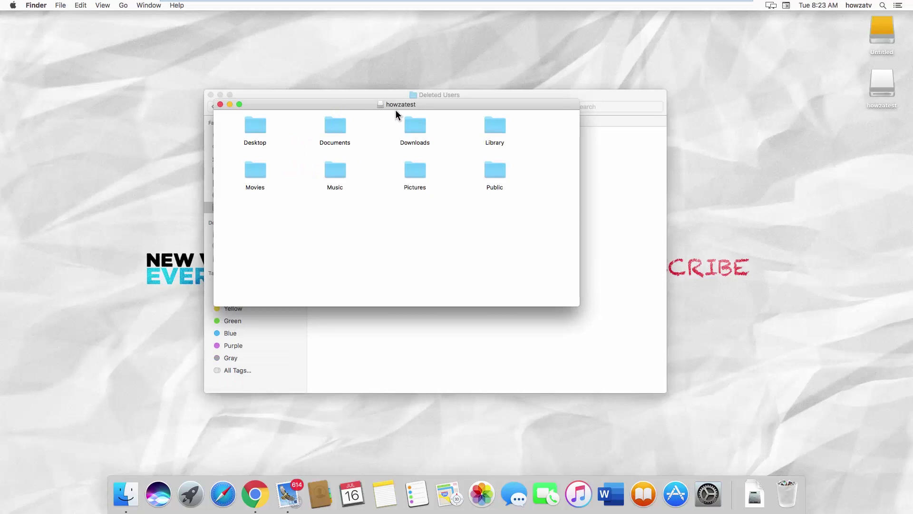
{"action": "left_click_drag", "start_coordinate": [397, 106], "coordinate": [574, 145]}
Step: Create a new folder named 'howzatest' inside the Users folder
{"action": "left_click", "coordinate": [407, 189]}
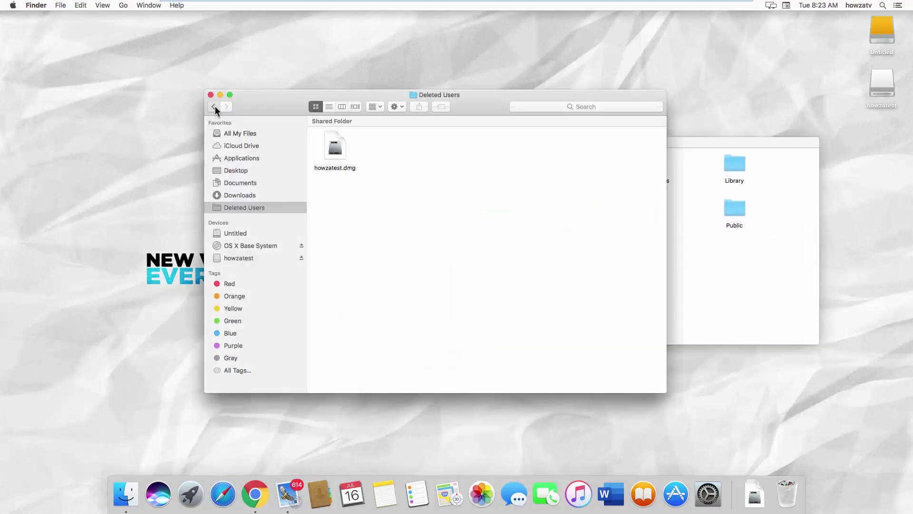
{"action": "left_click", "coordinate": [213, 106]}
{"action": "left_click_drag", "start_coordinate": [290, 100], "coordinate": [164, 108]}
{"action": "right_click", "coordinate": [297, 213]}
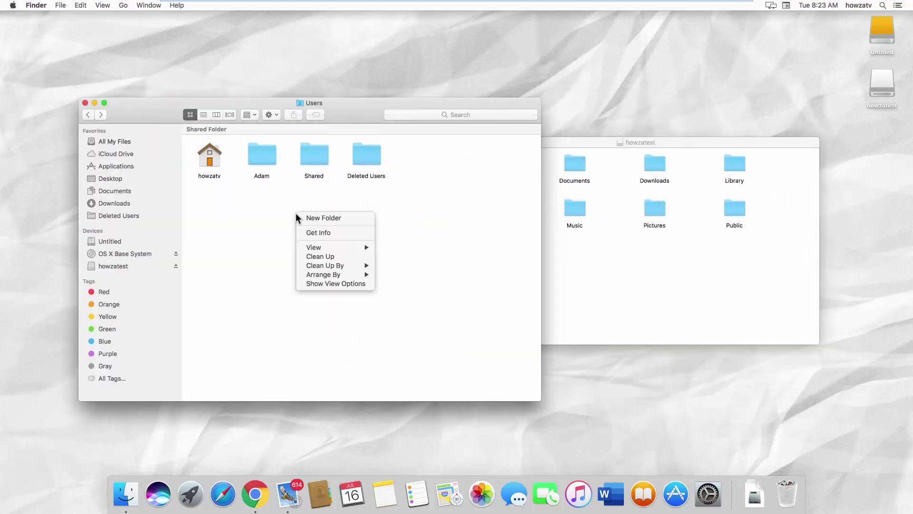
{"action": "left_click", "coordinate": [323, 218]}
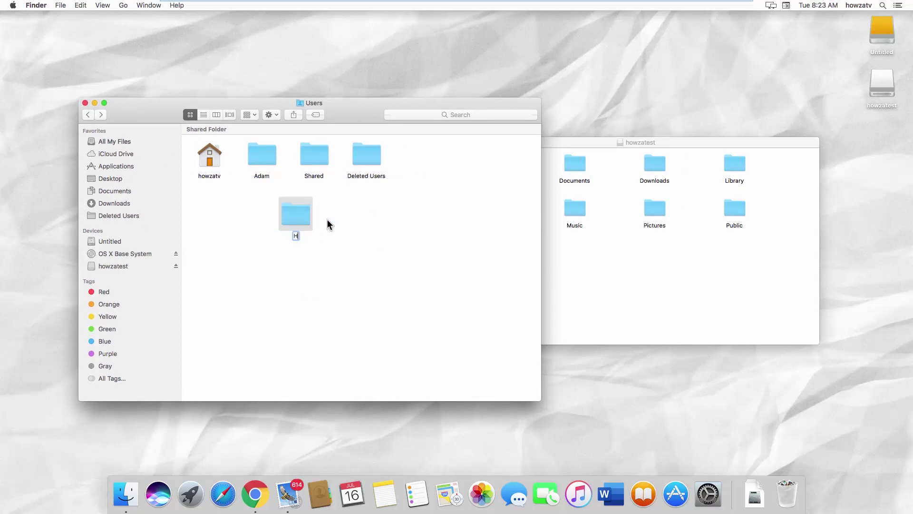
{"action": "type", "text": "Howzatest"}
{"action": "key", "text": "Return"}
{"action": "left_click", "coordinate": [656, 242]}
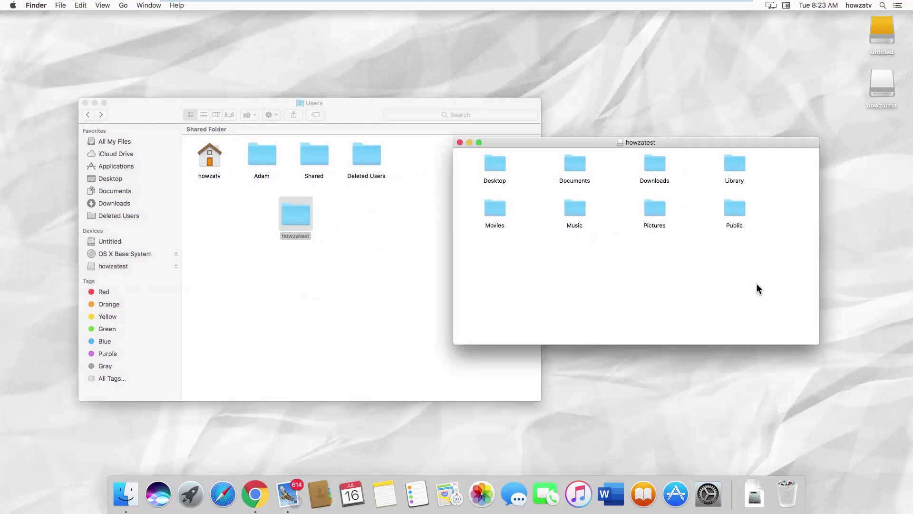
Step: Copy all eight home folders from the howzatest image into Users/howzatest
{"action": "left_click_drag", "start_coordinate": [759, 288], "coordinate": [496, 164]}
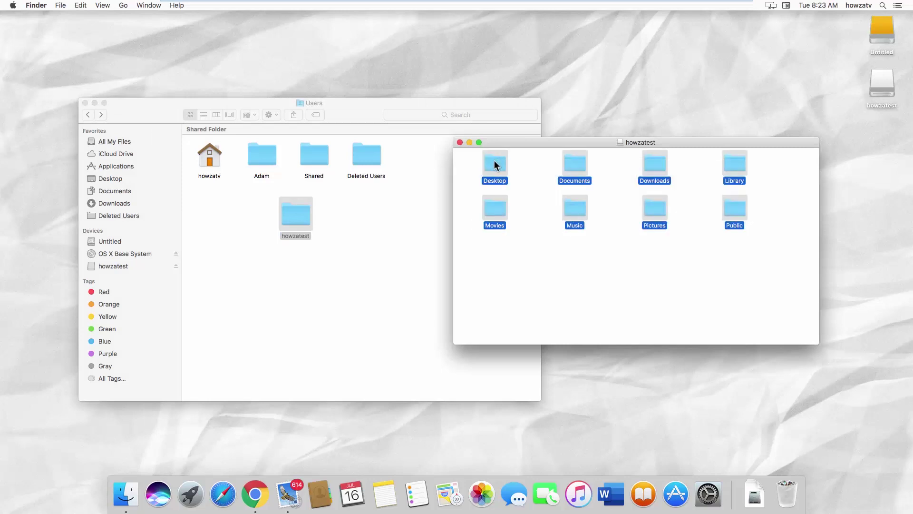
{"action": "right_click", "coordinate": [496, 164]}
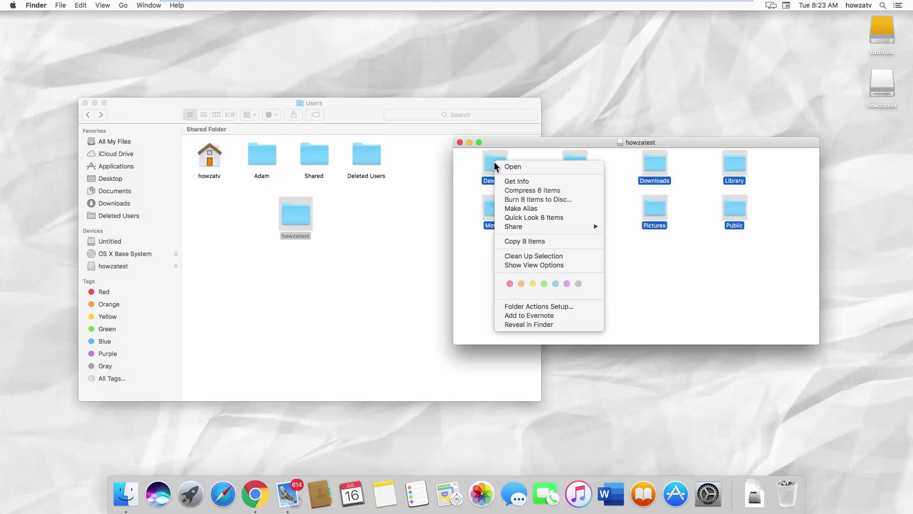
{"action": "left_click", "coordinate": [523, 242]}
{"action": "double_click", "coordinate": [297, 221]}
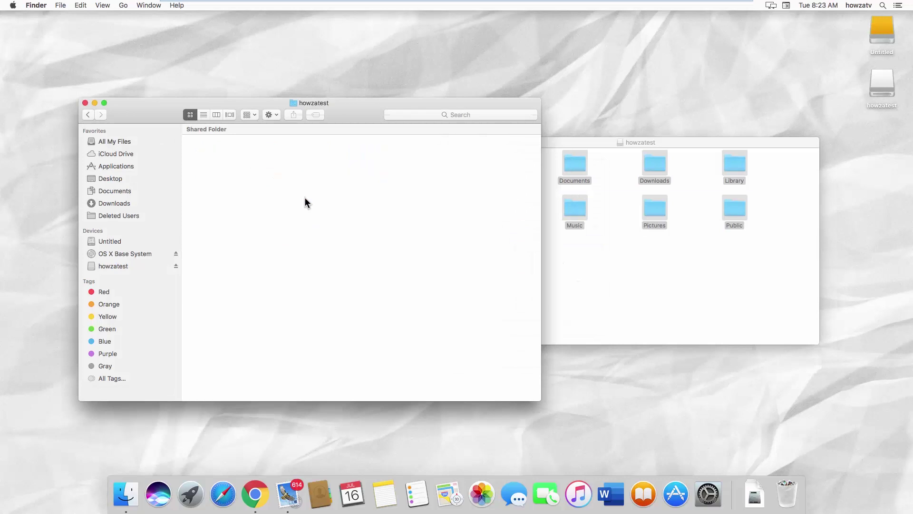
{"action": "right_click", "coordinate": [309, 183]}
{"action": "left_click", "coordinate": [339, 217]}
Step: Close the disk image and howzatest folder windows
{"action": "left_click", "coordinate": [571, 214]}
{"action": "left_click", "coordinate": [457, 152]}
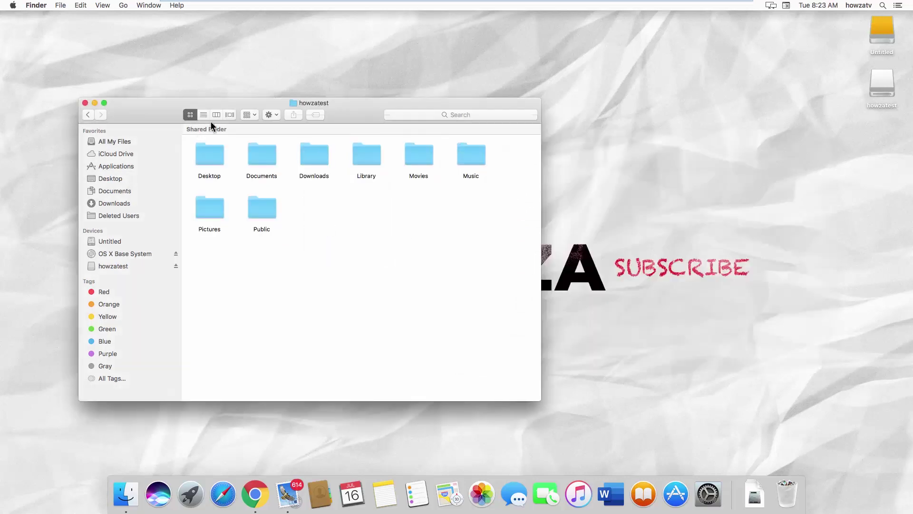
{"action": "left_click", "coordinate": [84, 104]}
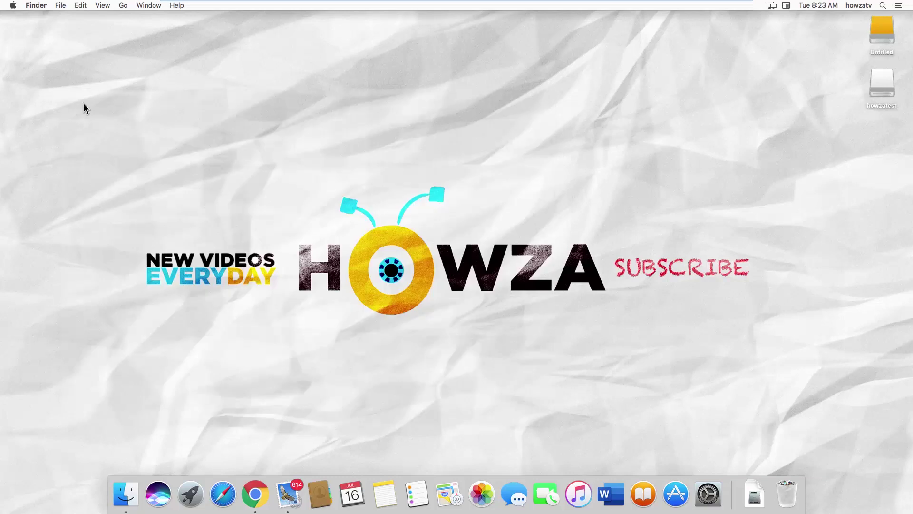
Step: Open Users & Groups in System Preferences and unlock it with the admin password
{"action": "left_click", "coordinate": [13, 6]}
{"action": "mouse_move", "coordinate": [28, 40]}
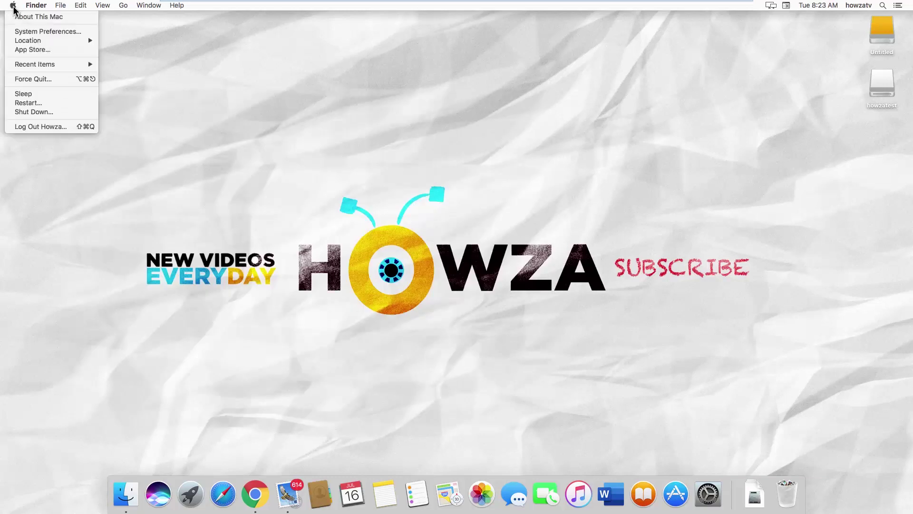
{"action": "left_click", "coordinate": [47, 32]}
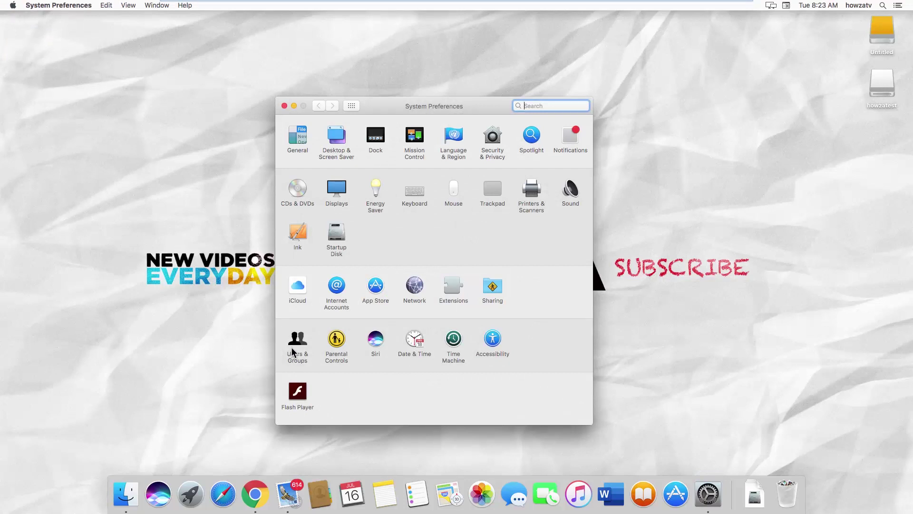
{"action": "left_click", "coordinate": [291, 347]}
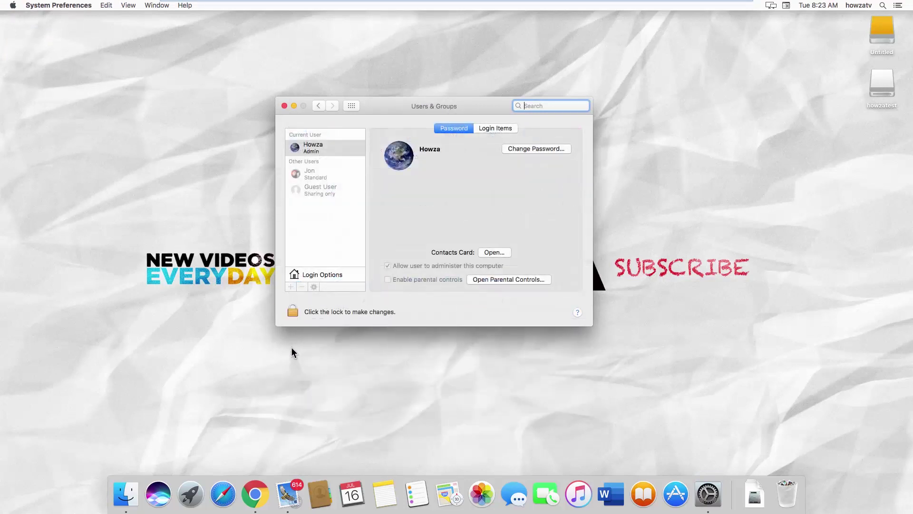
{"action": "left_click", "coordinate": [294, 311]}
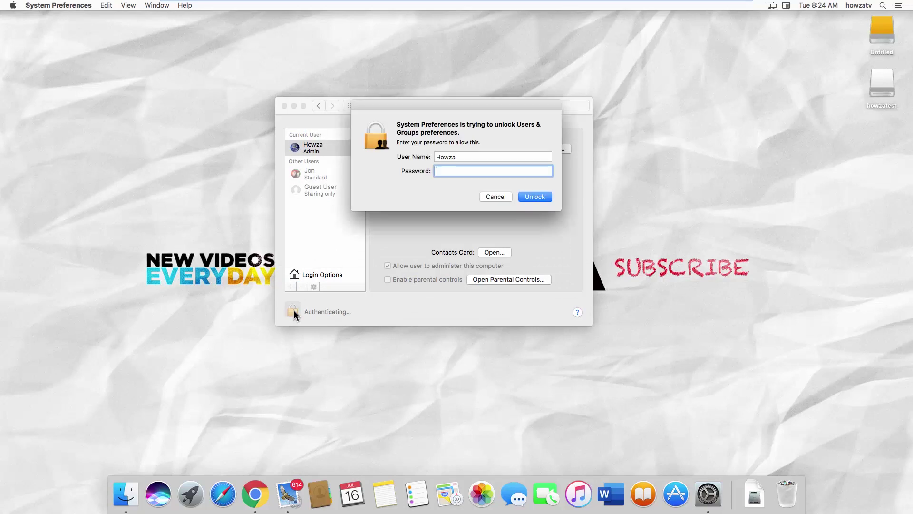
{"action": "type", "text": "••••••"}
{"action": "key", "text": "Return"}
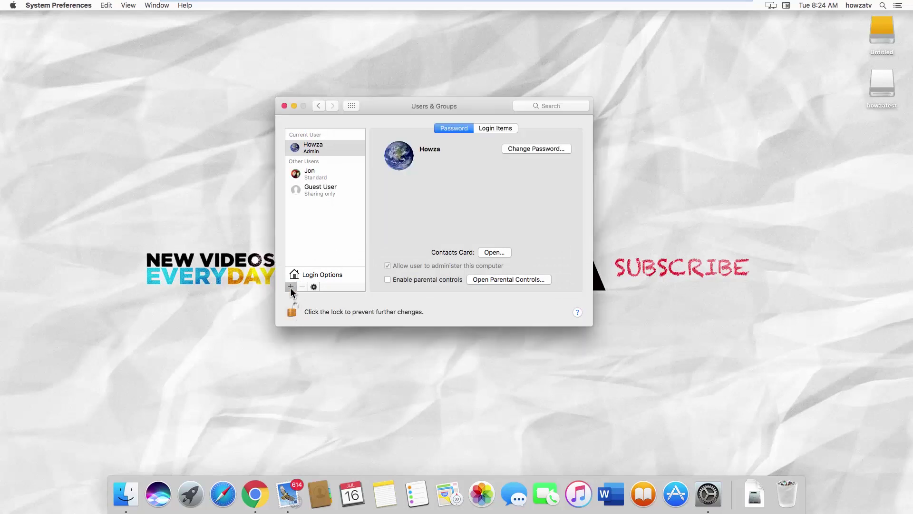
{"action": "left_click", "coordinate": [291, 288]}
{"action": "type", "text": "howzatest"}
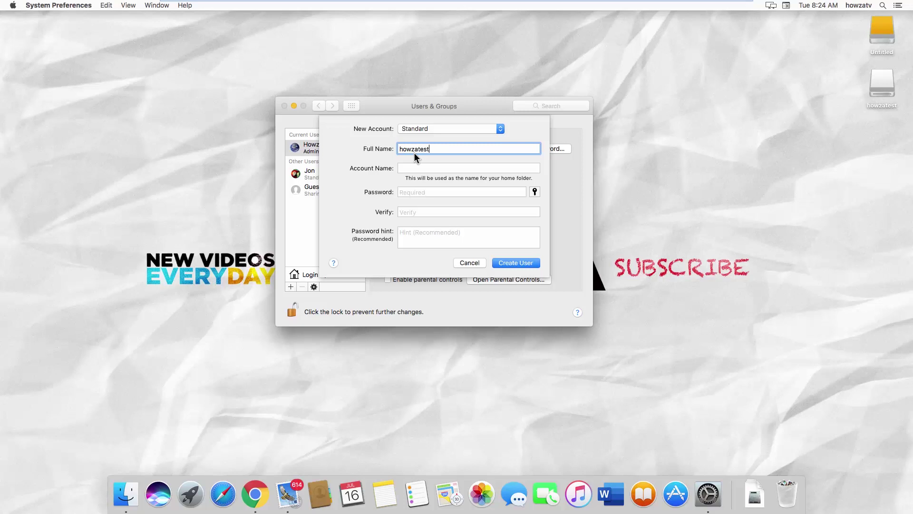
Step: Create the 'howzatest' account with password and hint, using the existing howzatest home folder
{"action": "key", "text": "Tab"}
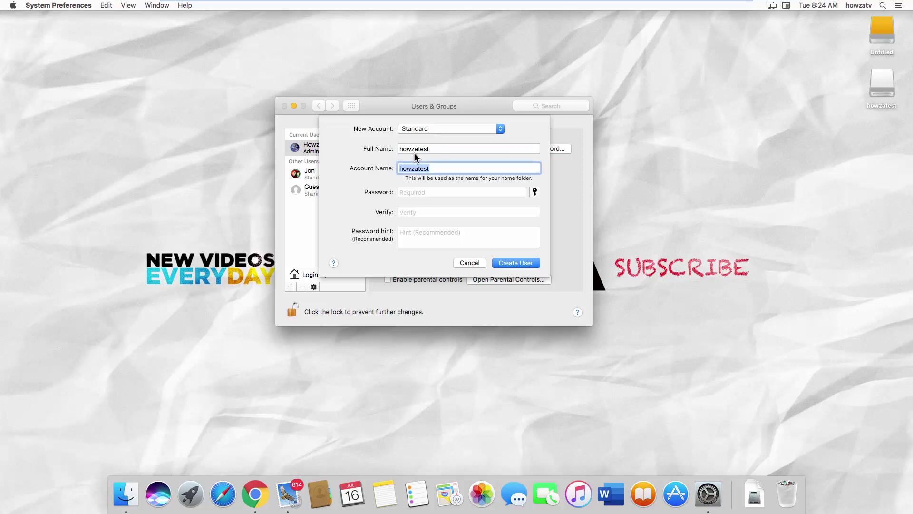
{"action": "left_click", "coordinate": [417, 191]}
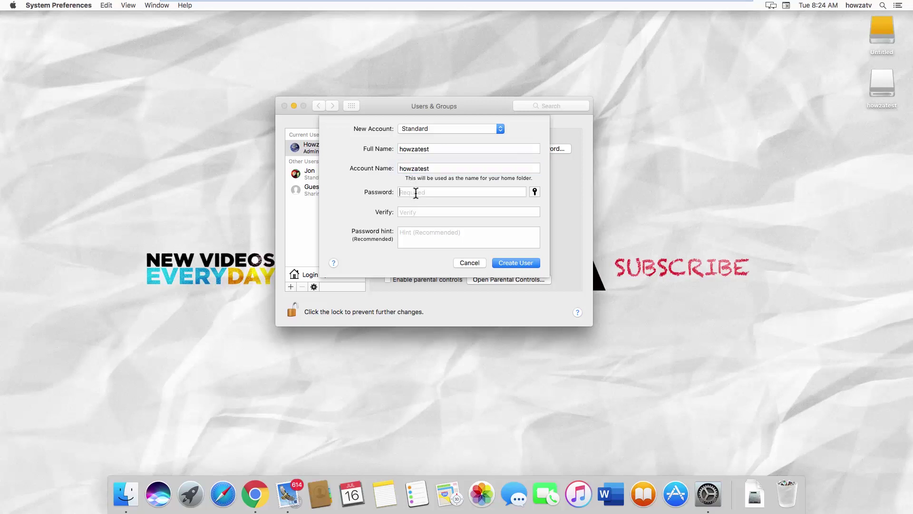
{"action": "type", "text": "a"}
{"action": "left_click", "coordinate": [419, 212]}
{"action": "type", "text": "a"}
{"action": "left_click", "coordinate": [429, 235]}
{"action": "type", "text": "1"}
{"action": "left_click", "coordinate": [521, 266]}
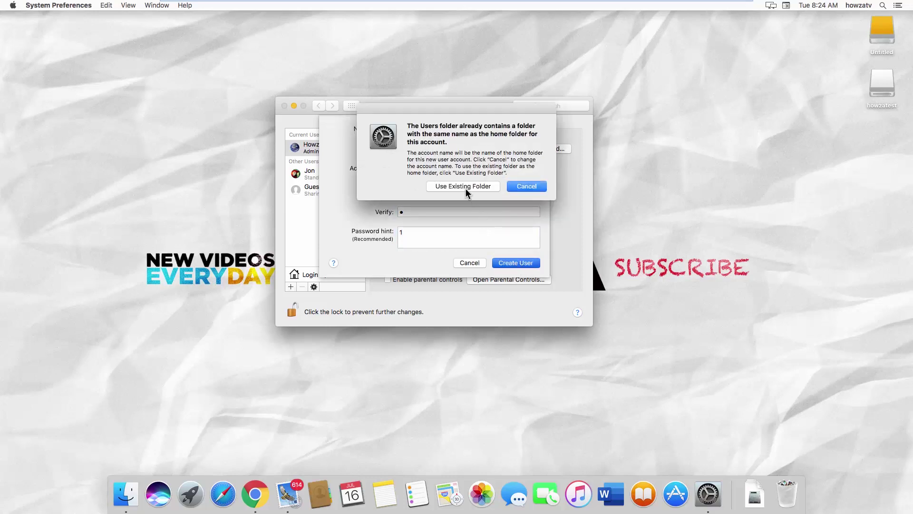
{"action": "left_click", "coordinate": [463, 186]}
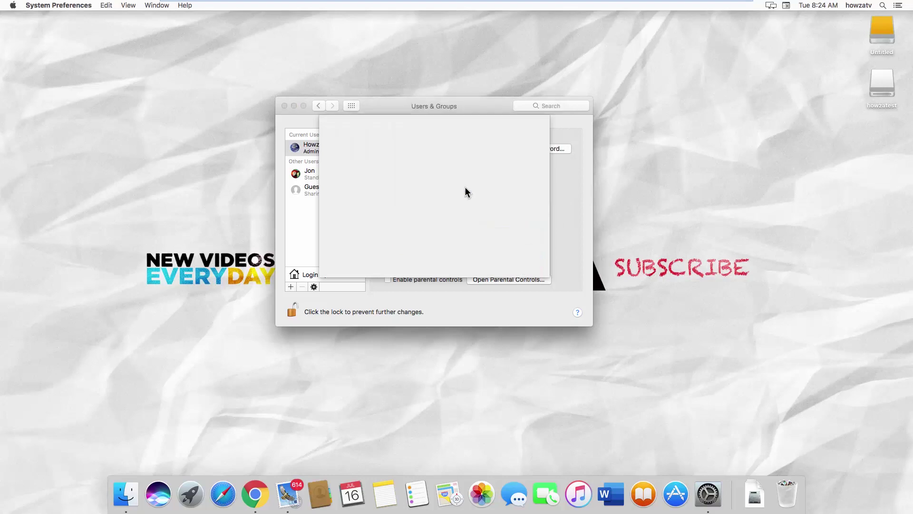